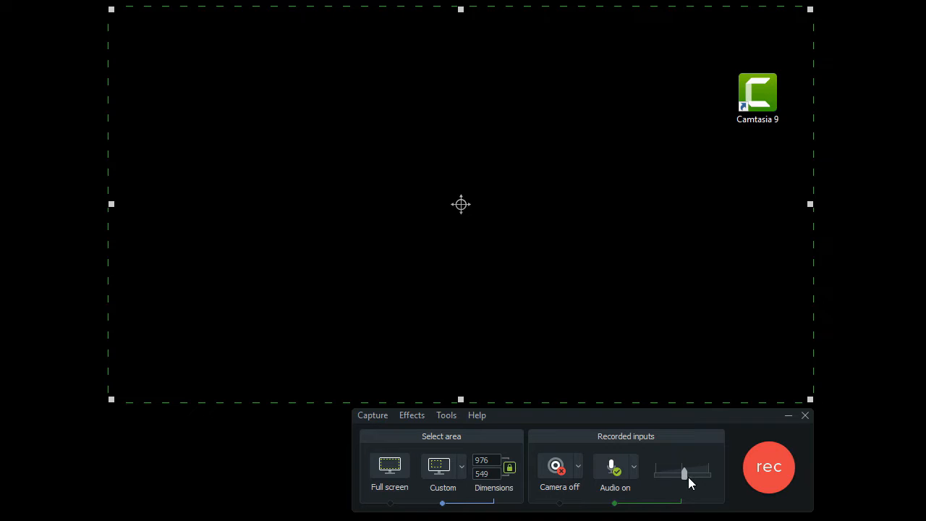
key(alt+Tab)
text(Hi!)
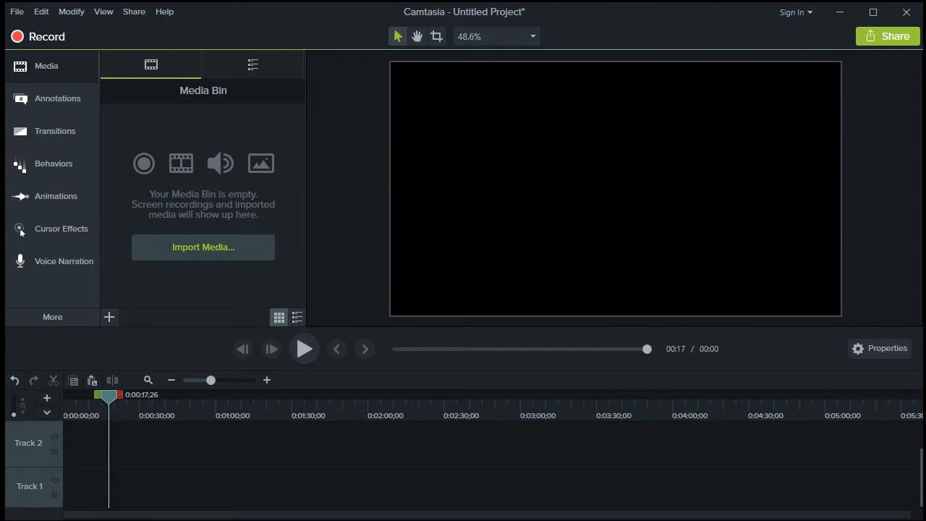
Import capture-1.camrec from the Desktop and place it at the start of Track 1.
click(212, 252)
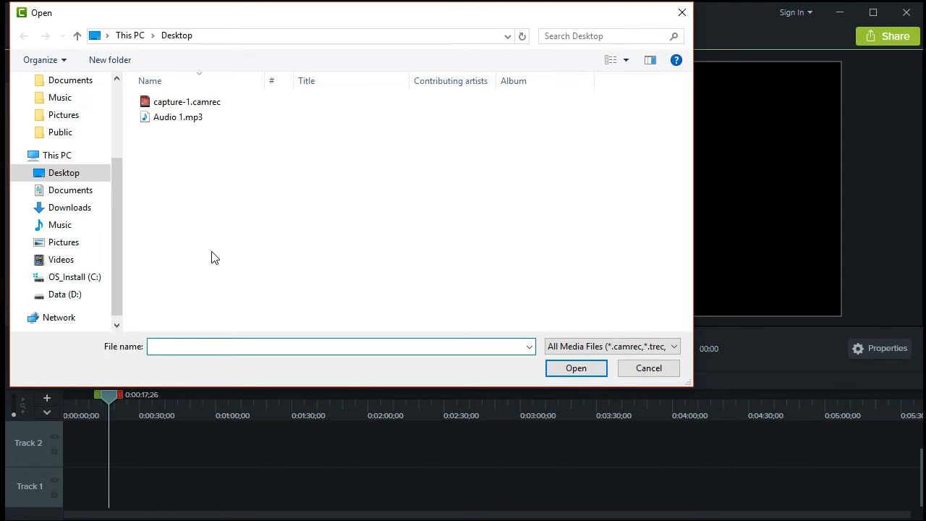
click(226, 108)
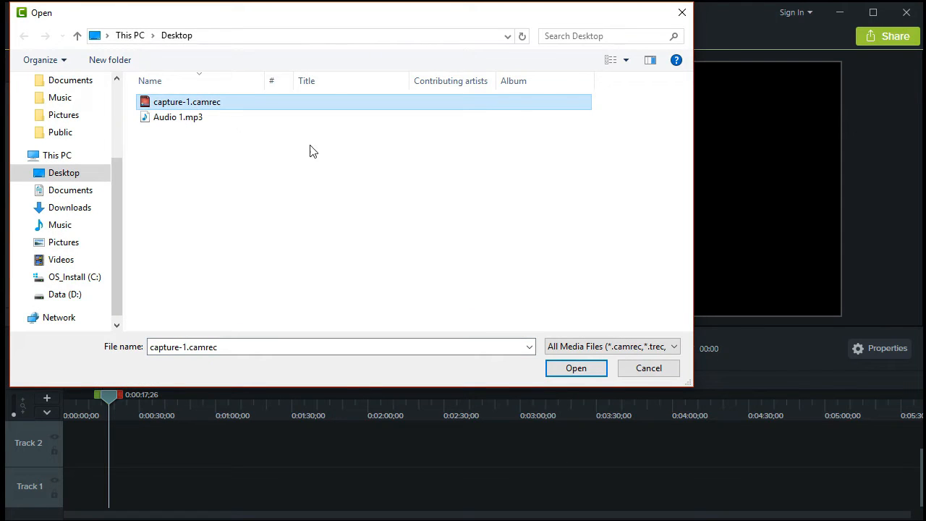
click(575, 370)
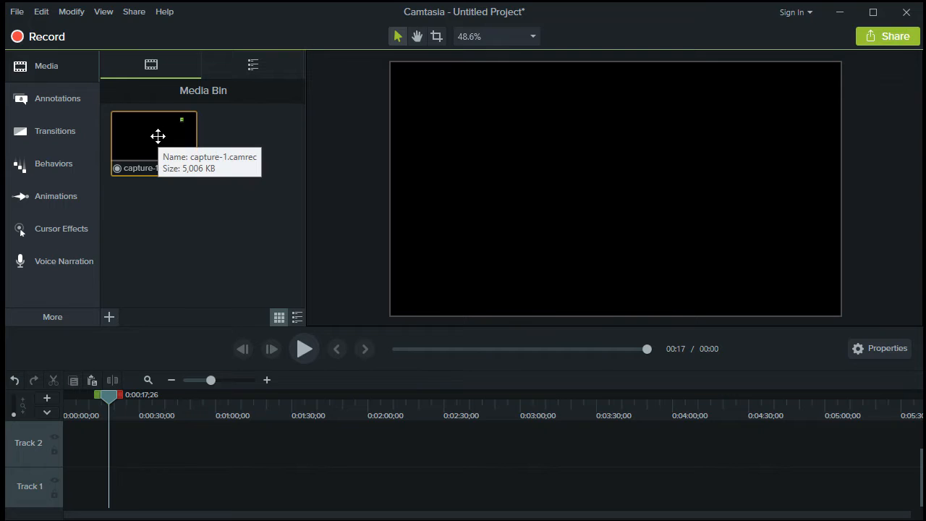
drag(158, 136, 63, 490)
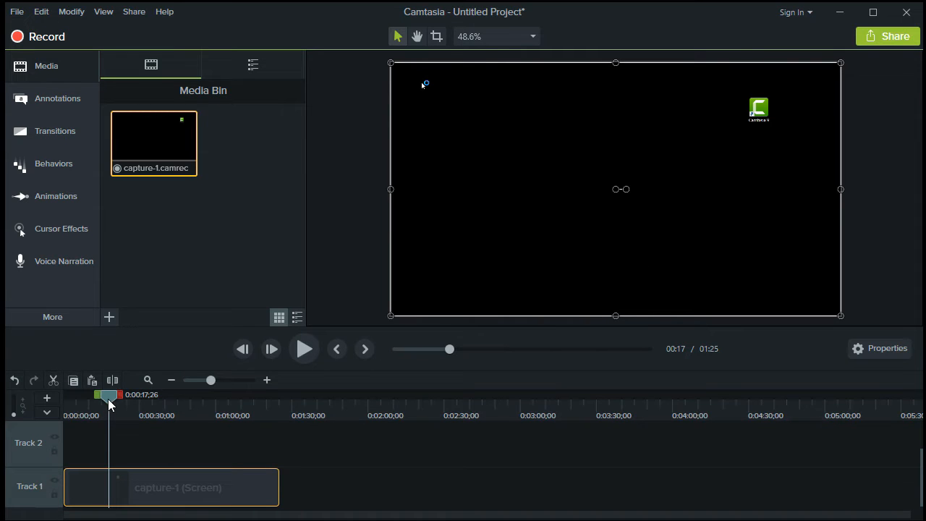
Play back a short stretch of the capture-1 clip and increase the height of Track 1.
click(302, 356)
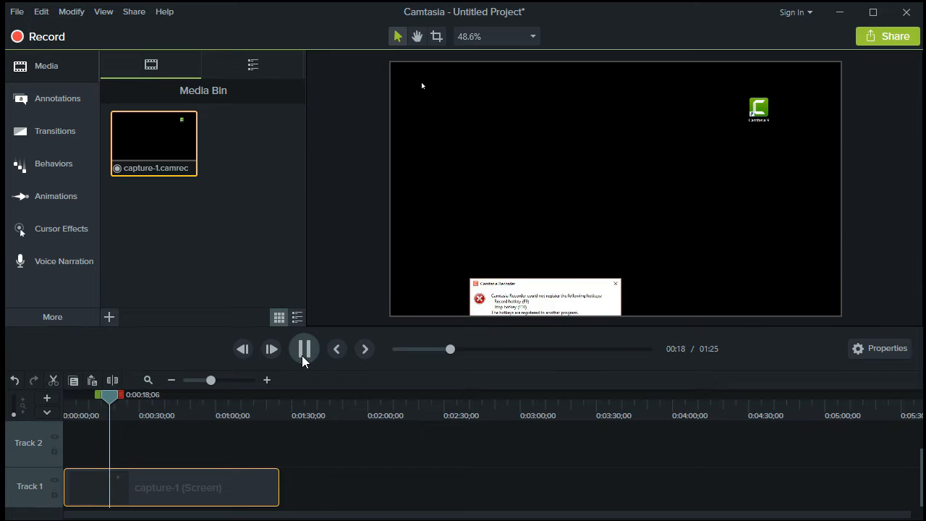
click(302, 356)
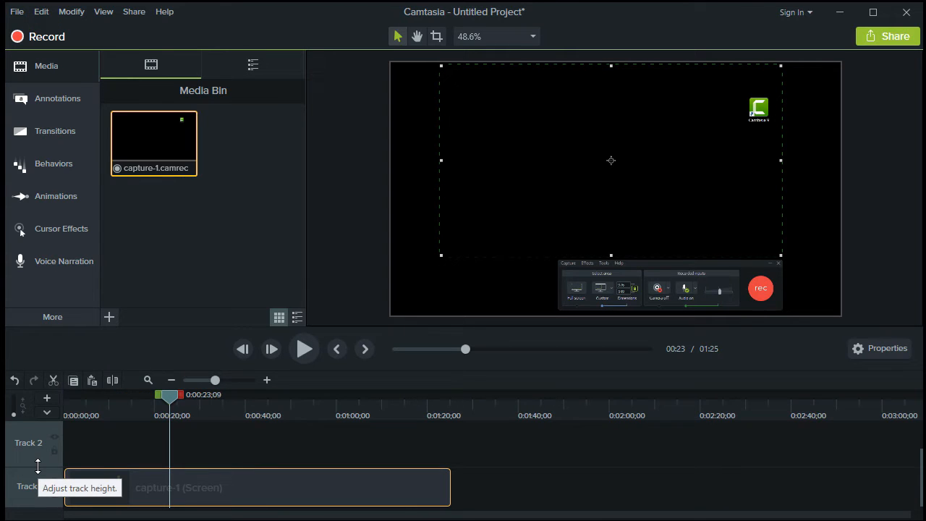
drag(38, 466, 39, 445)
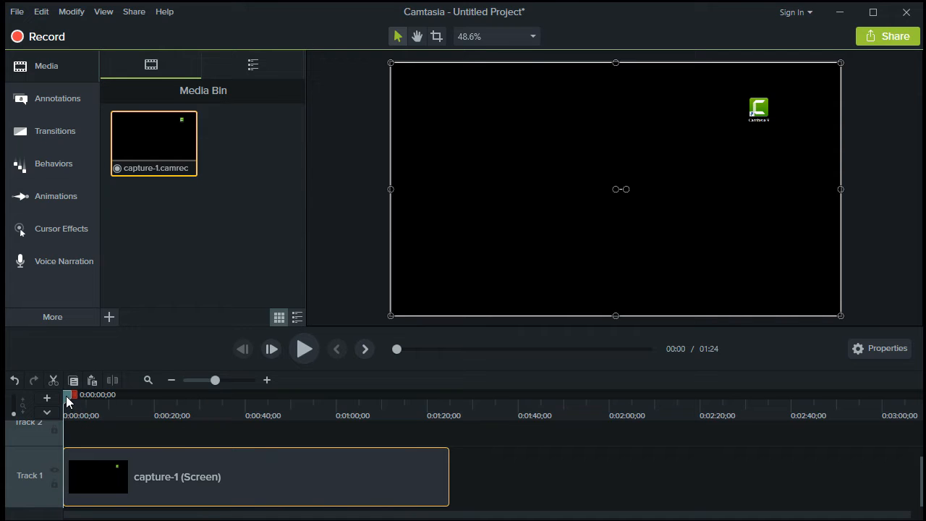
Split the capture-1 clip at 0:00:08;08 and cut the opening part from Track 1.
drag(66, 397, 102, 404)
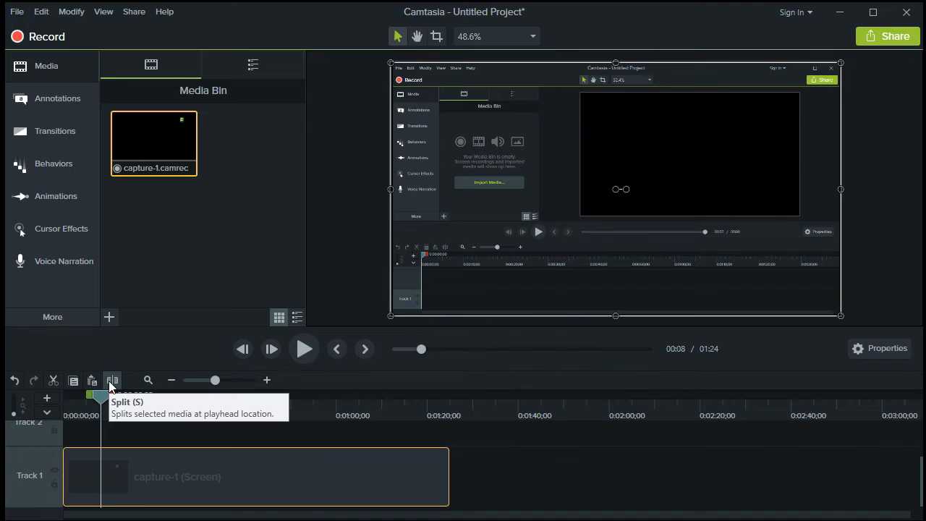
click(110, 382)
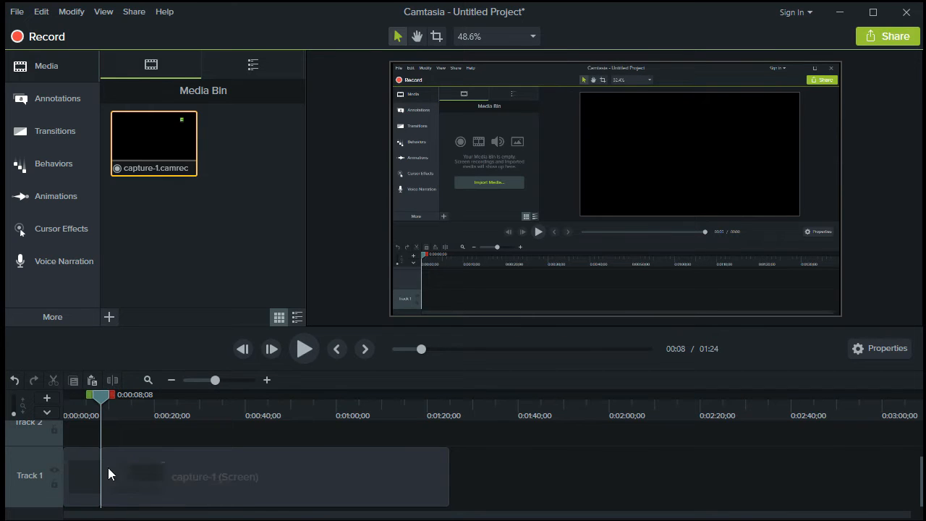
click(71, 457)
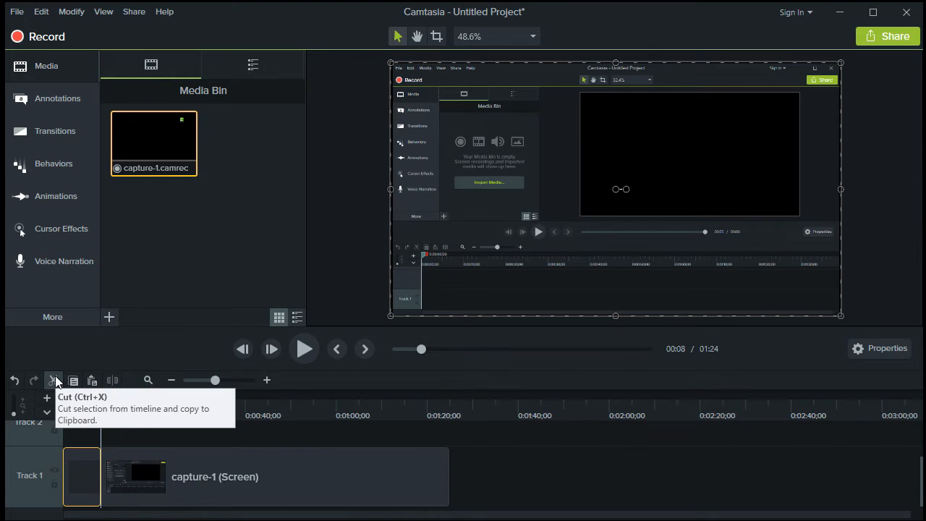
click(55, 375)
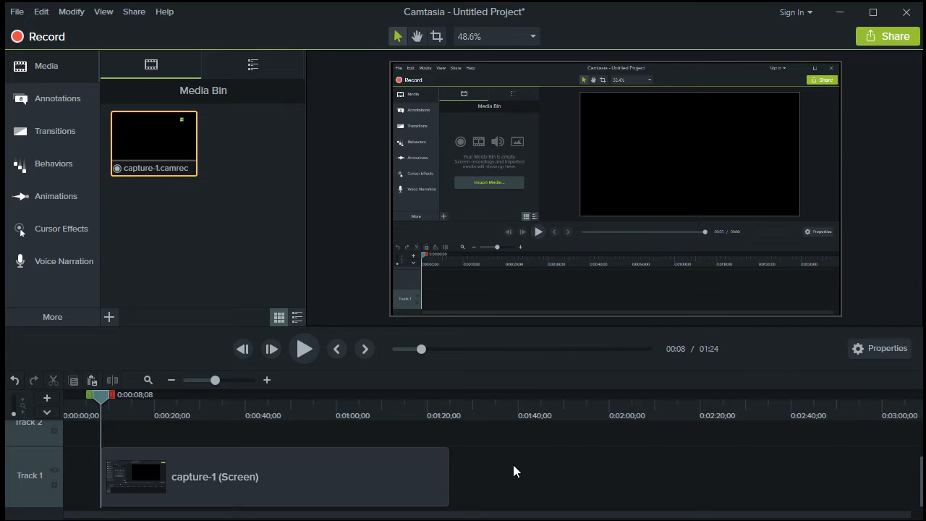
Separate the audio and video of the capture-1 clip and cut the separated audio from Track 2.
right_click(288, 482)
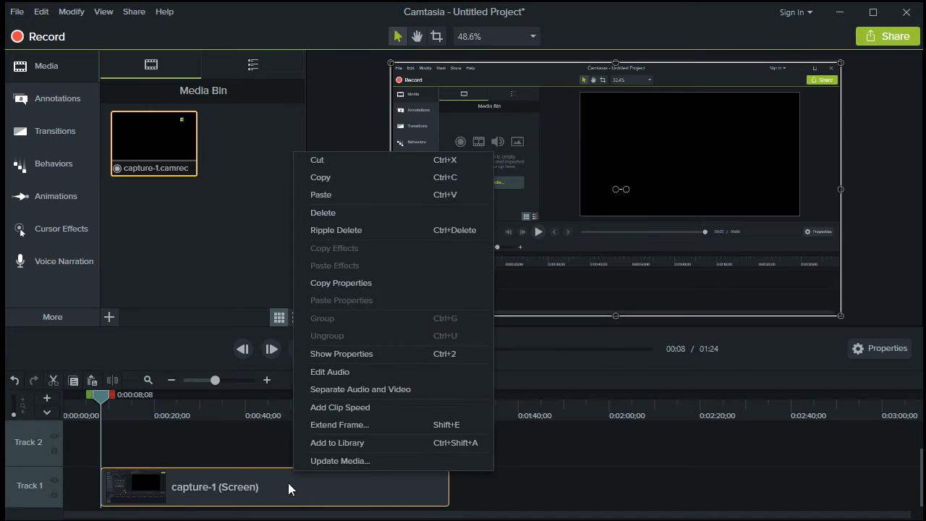
click(403, 391)
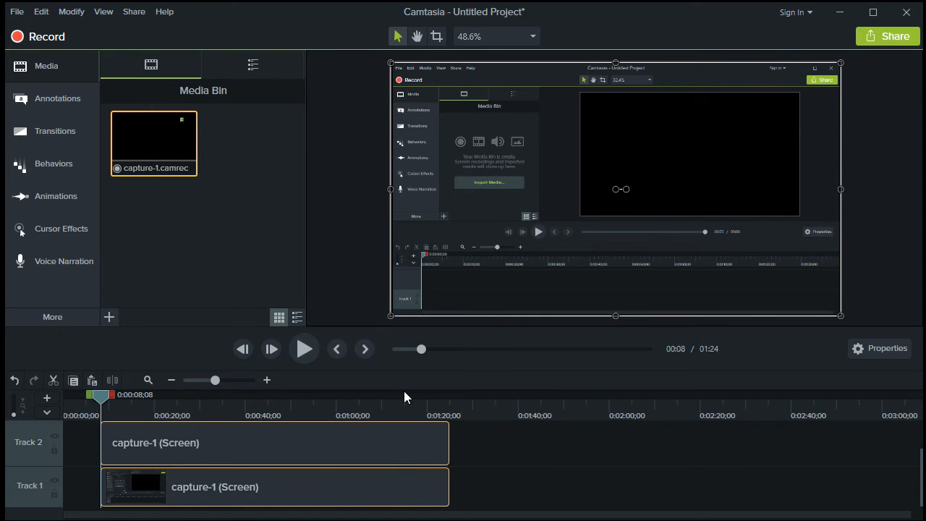
click(291, 444)
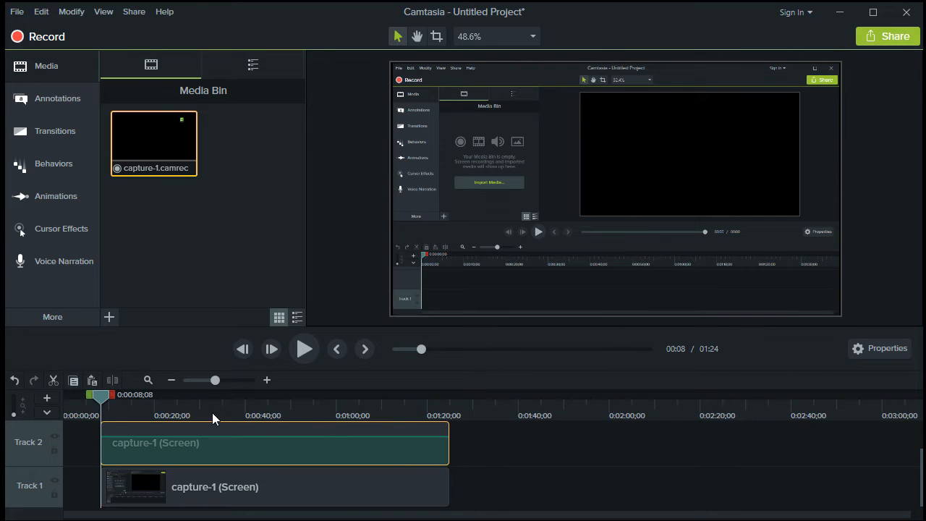
click(58, 379)
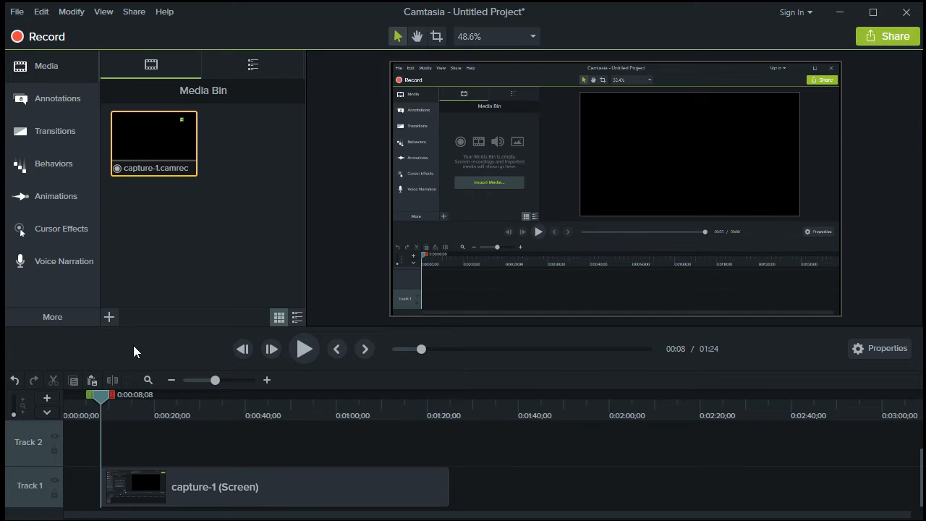
Import Audio 1.mp3 from the Desktop and place it on Track 2, aligned with the start of the capture-1 clip.
click(110, 318)
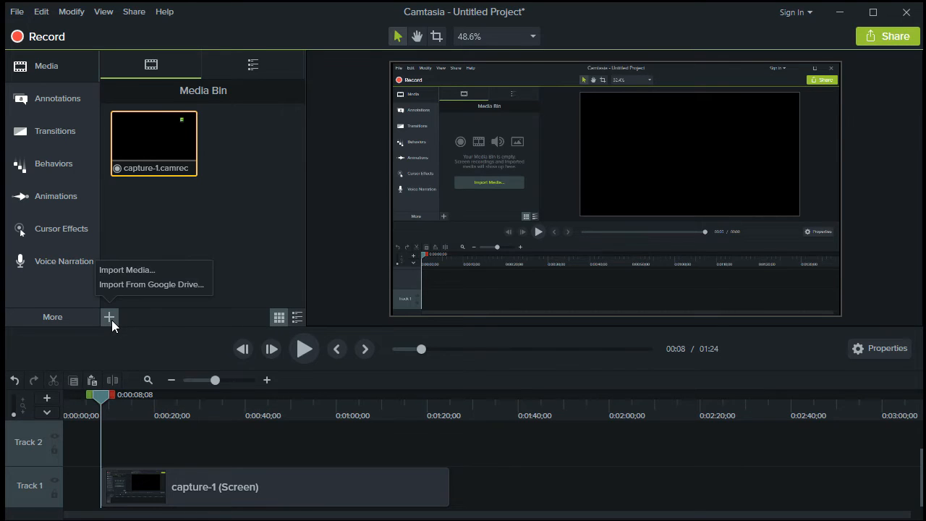
click(155, 272)
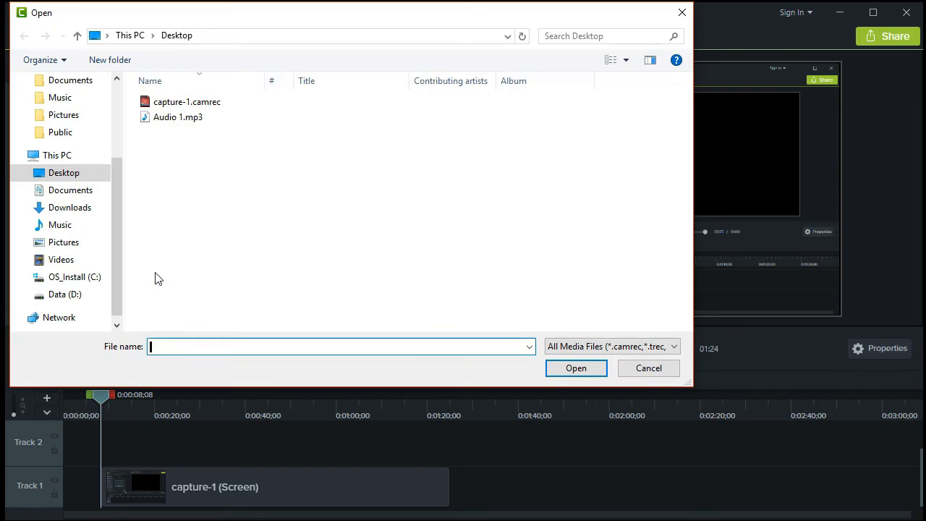
double_click(203, 128)
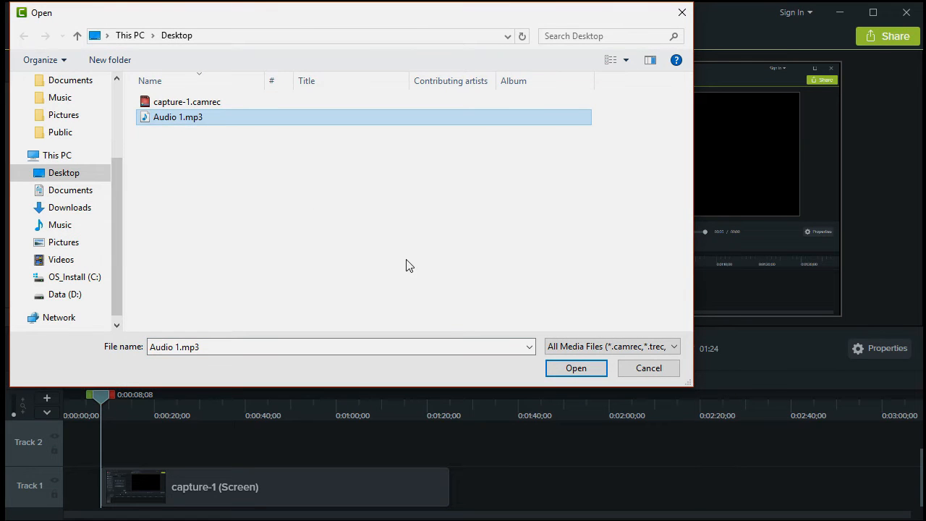
click(570, 373)
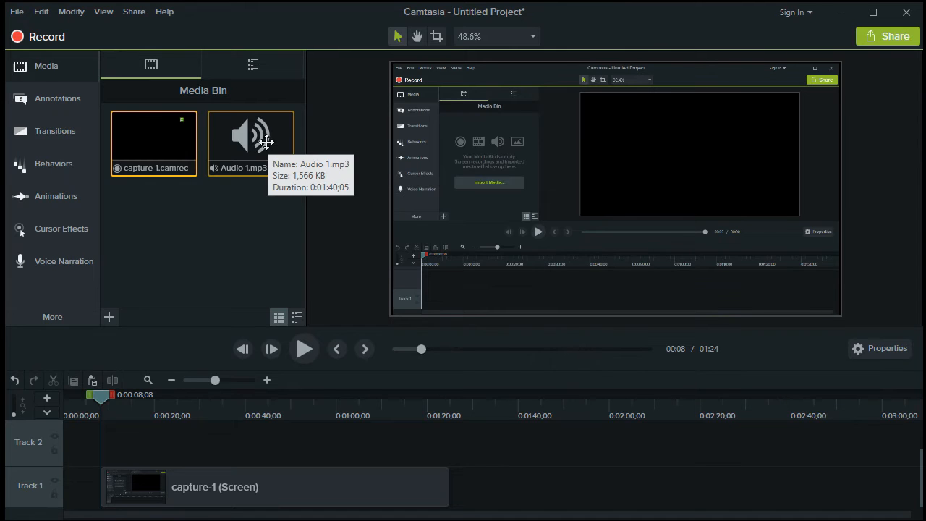
drag(267, 141, 110, 442)
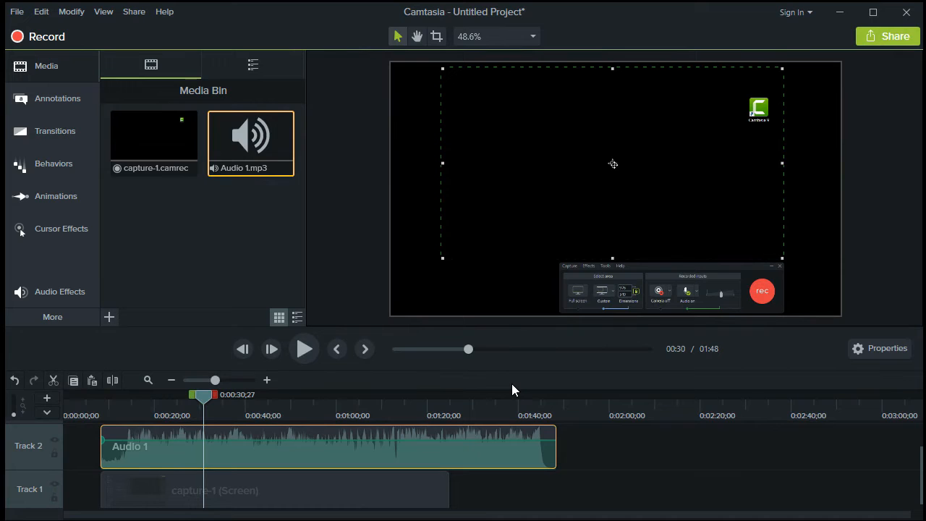
Apply the Noise Removal audio effect to the Audio 1 clip on Track 2.
click(73, 290)
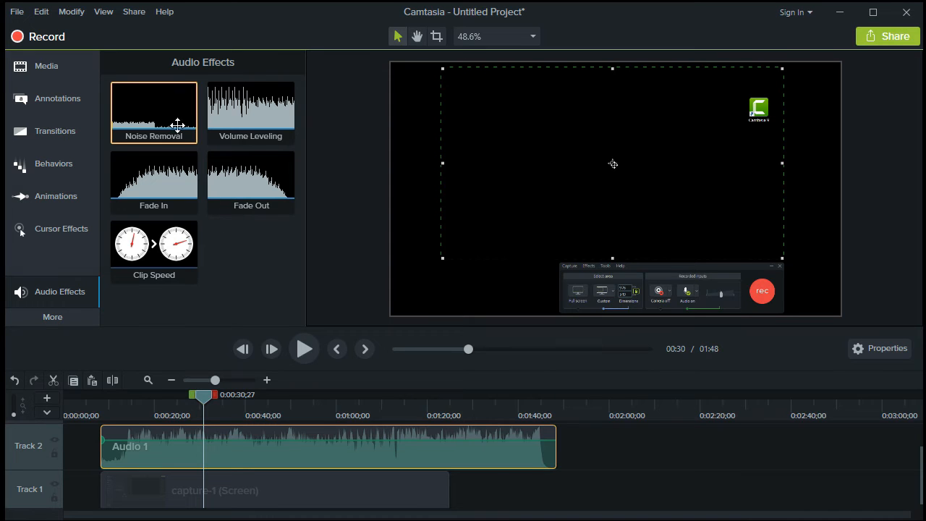
drag(175, 120, 231, 438)
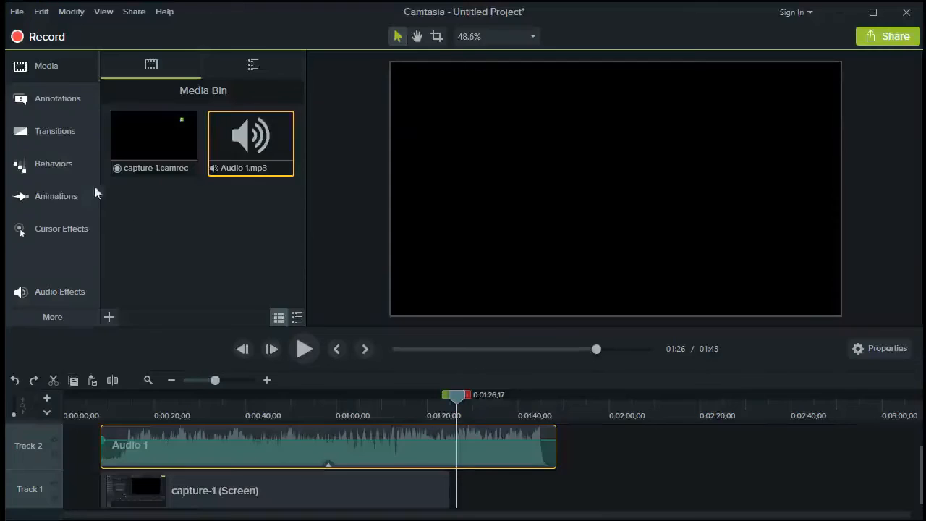
Add a Fade transition to the start of the capture-1 clip on Track 1 and preview it.
click(75, 131)
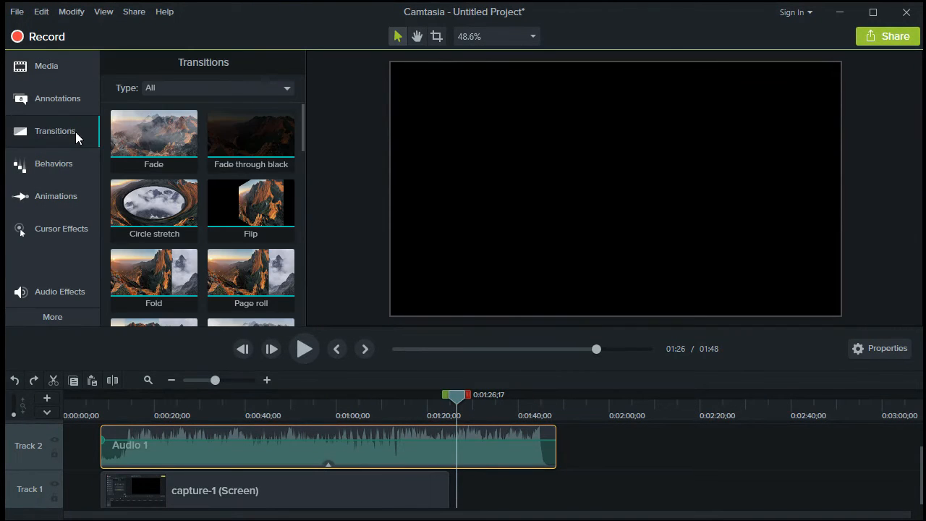
drag(301, 131, 302, 184)
drag(304, 213, 296, 127)
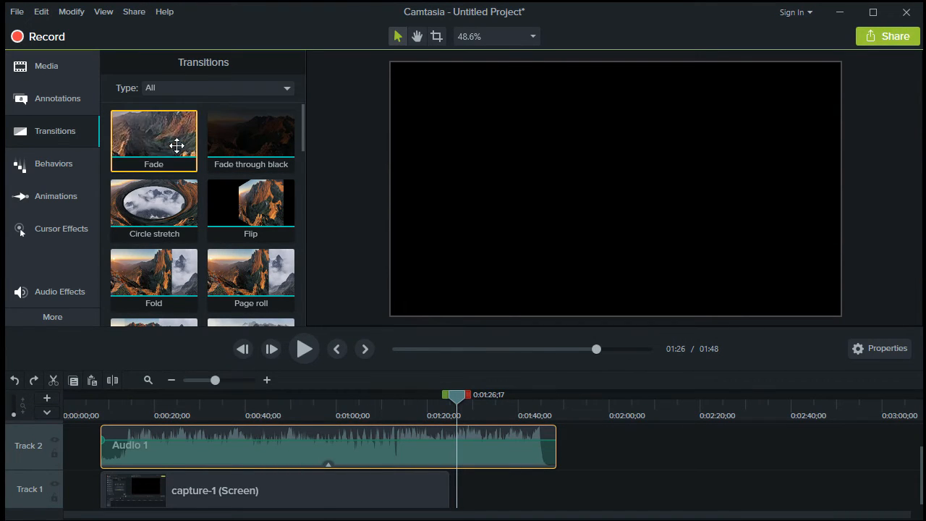
mouse_move(176, 145)
mouse_down()
mouse_move(180, 301)
mouse_move(165, 483)
mouse_move(361, 502)
mouse_move(446, 498)
mouse_move(120, 490)
mouse_up()
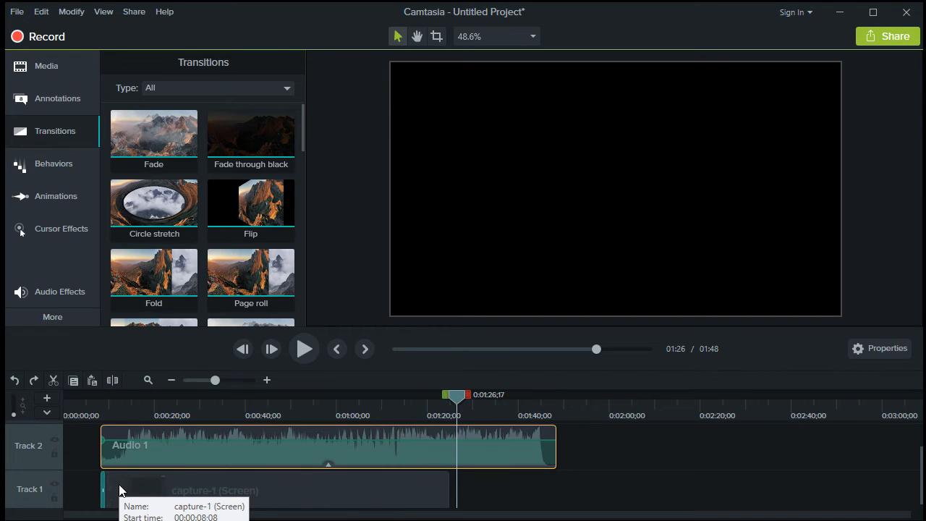
drag(461, 399, 96, 402)
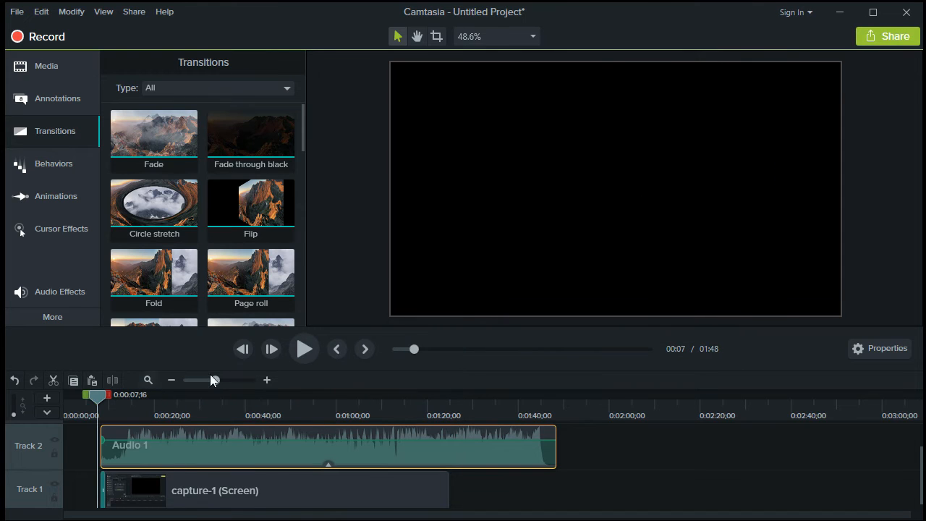
click(316, 346)
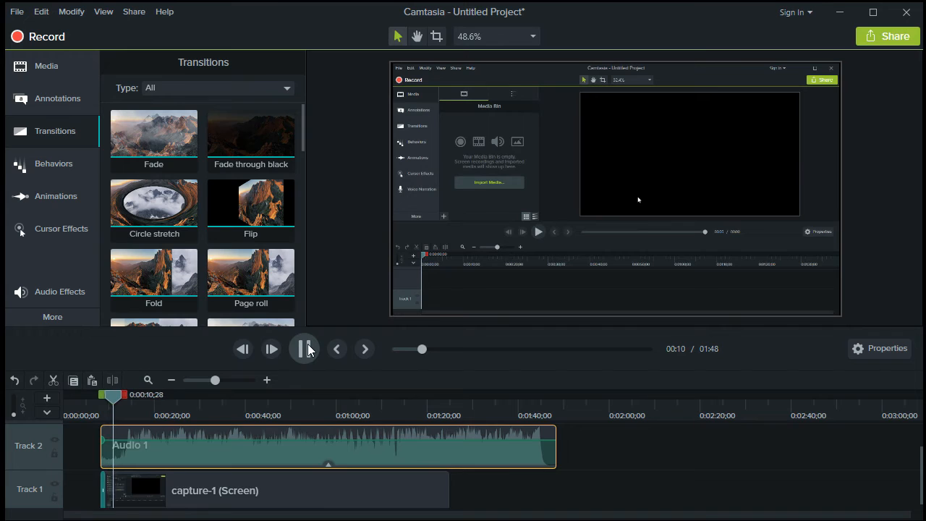
click(308, 349)
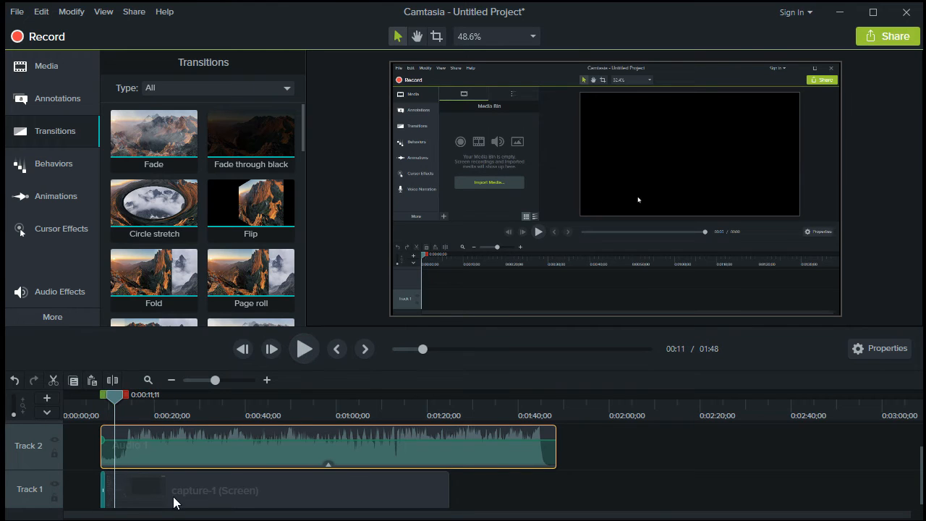
Lengthen the Fade transition at the start of the capture-1 clip and play it back.
drag(104, 493, 108, 492)
drag(116, 396, 103, 394)
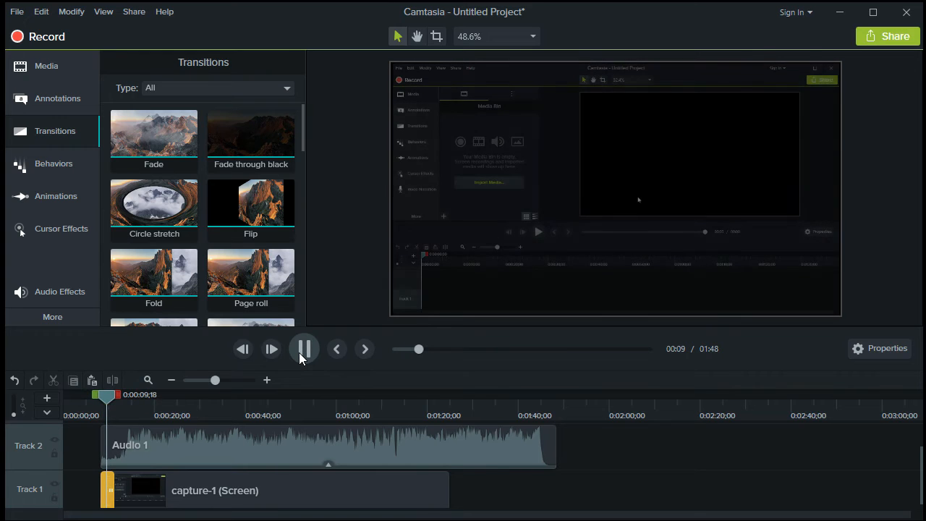
click(301, 352)
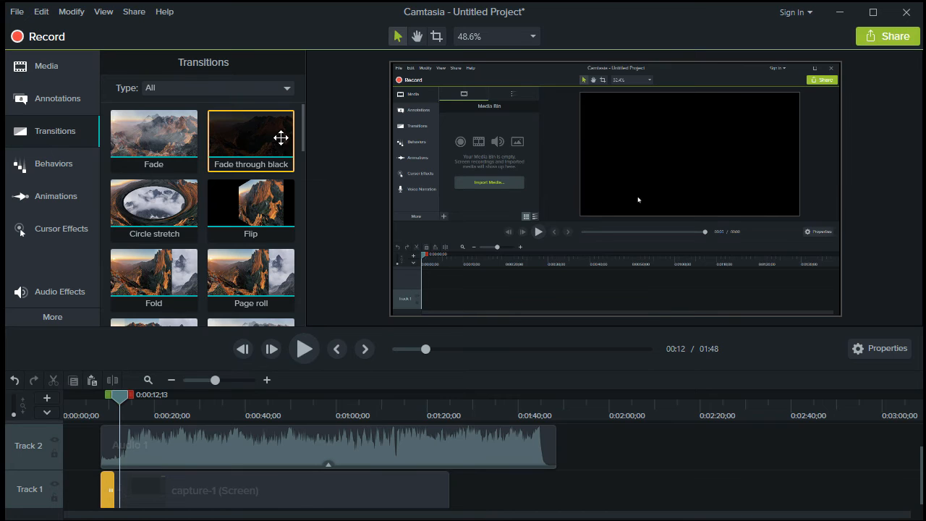
Add a Fade through black transition to the end of the capture-1 clip and play back the ending.
drag(253, 135, 431, 494)
drag(392, 416, 423, 422)
click(306, 359)
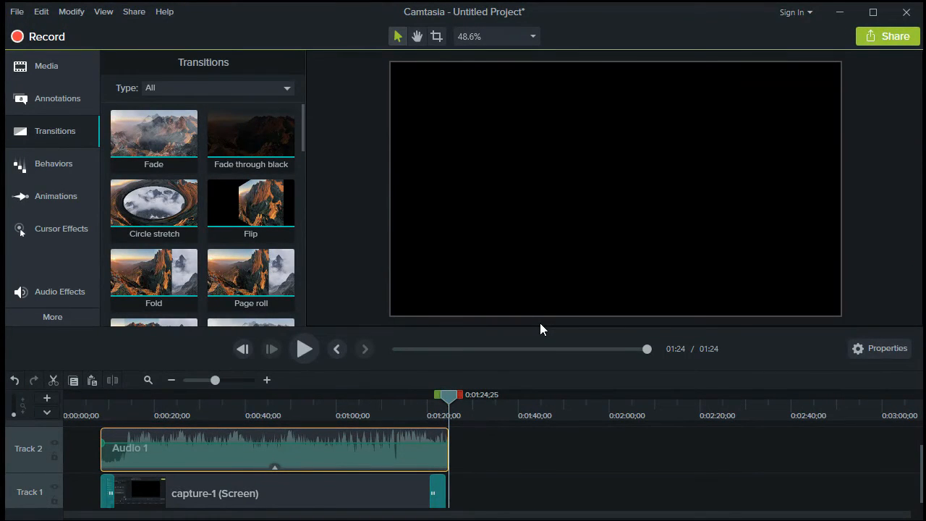
Start producing the project as a local file with the MP4 only (up to 720p) preset.
click(130, 13)
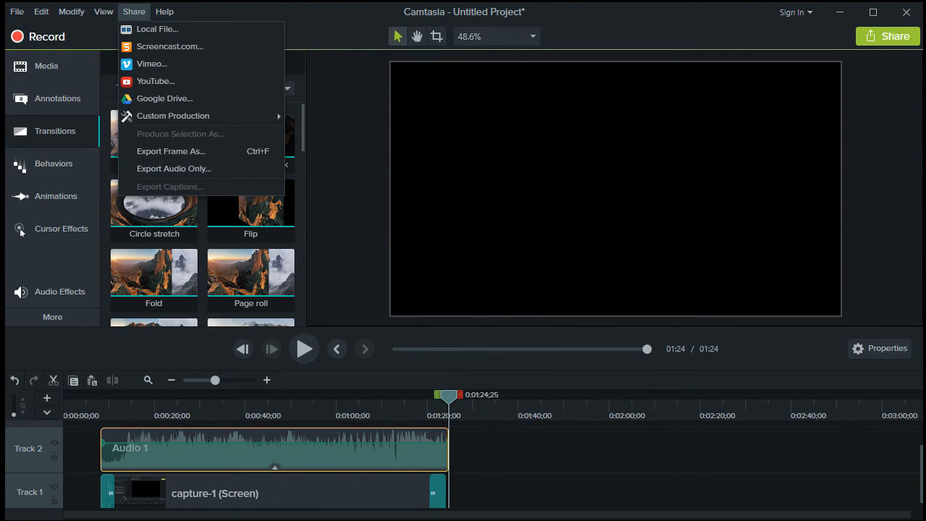
click(157, 30)
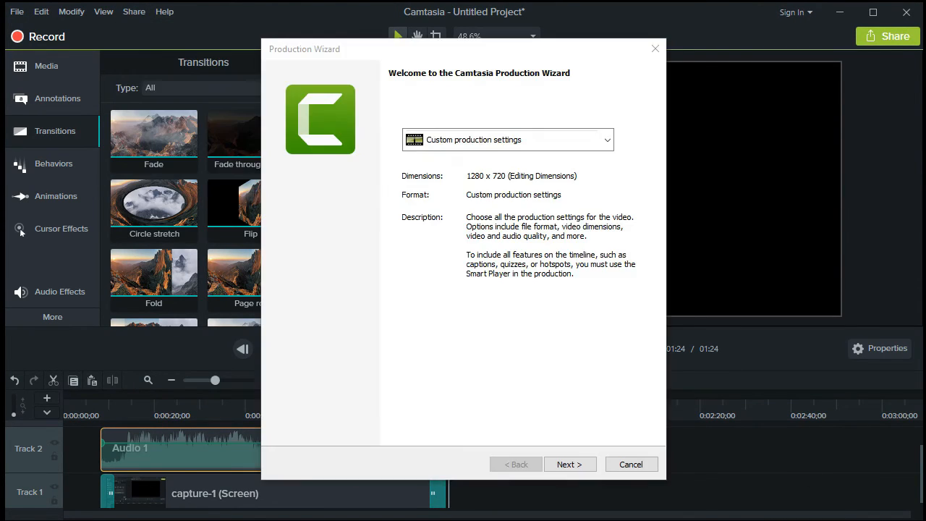
click(608, 142)
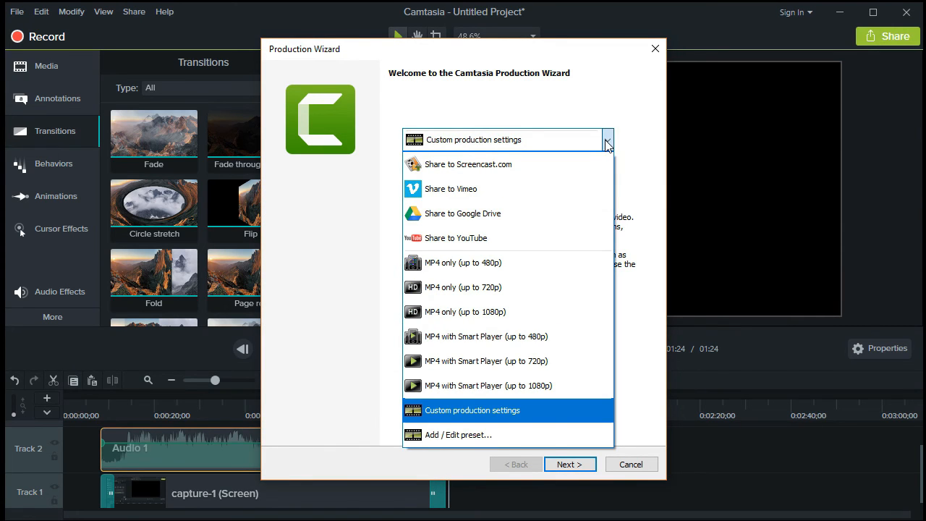
click(582, 286)
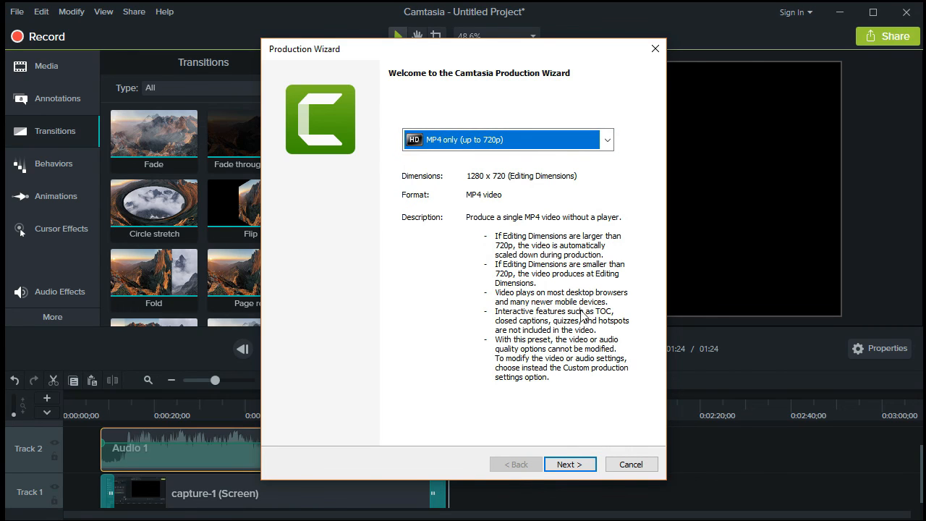
click(577, 463)
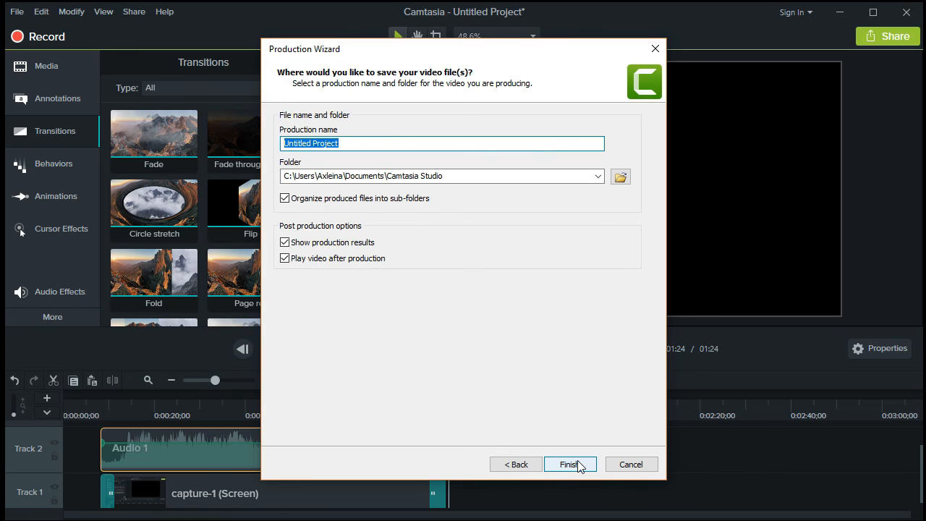
Name the production Test Project and set the Desktop as its save folder.
text(Test Project)
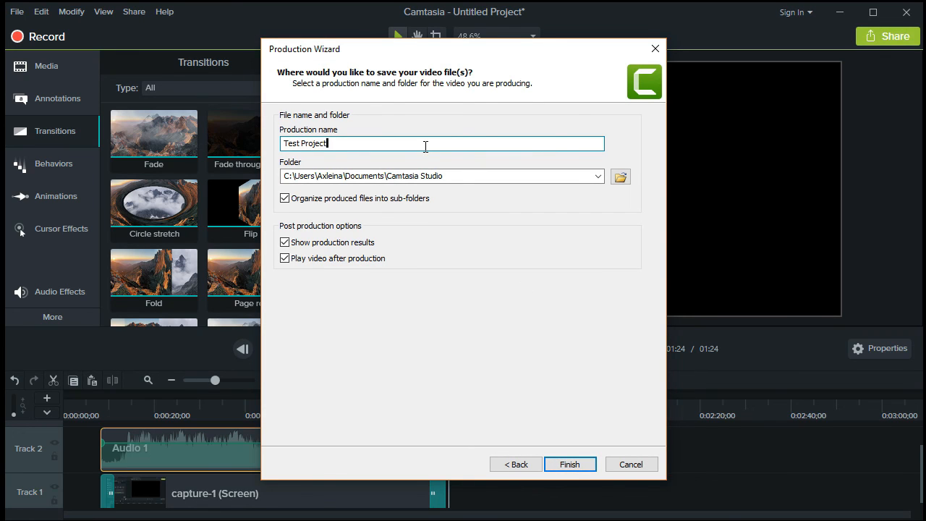
click(600, 176)
click(599, 177)
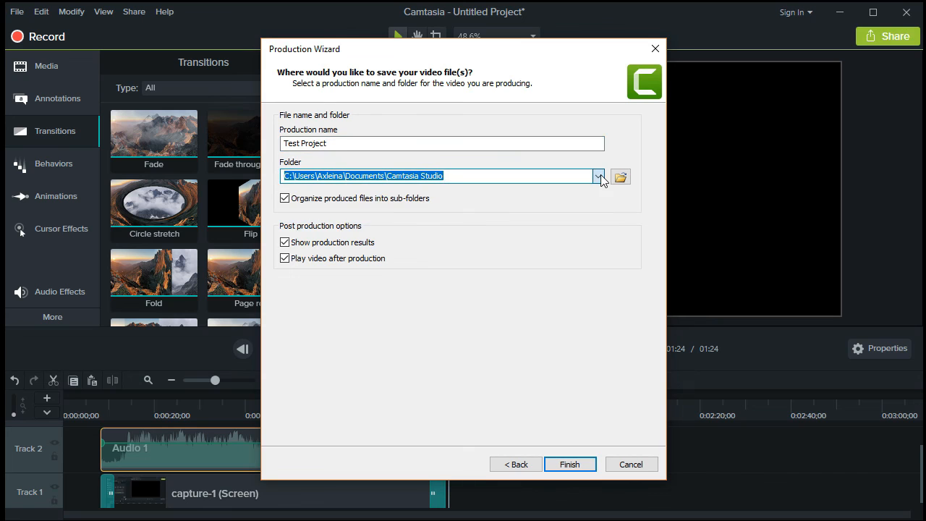
click(620, 176)
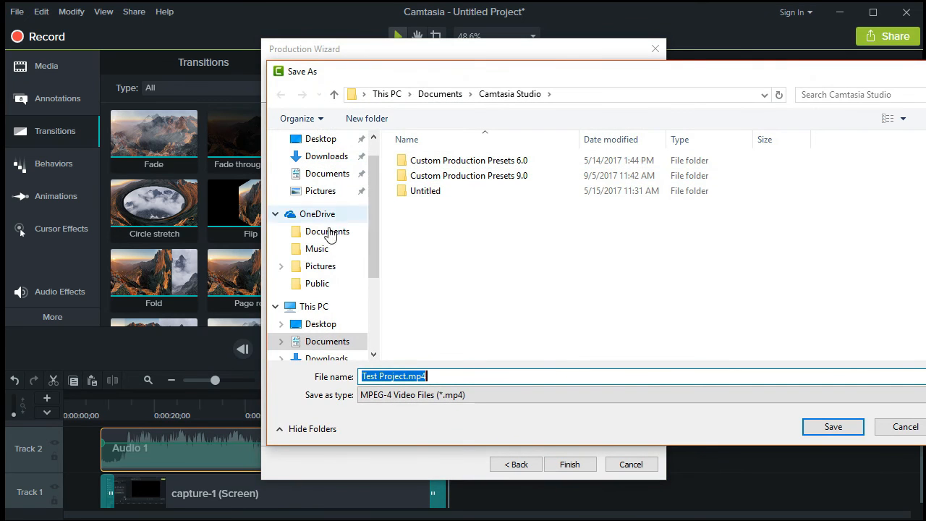
click(314, 327)
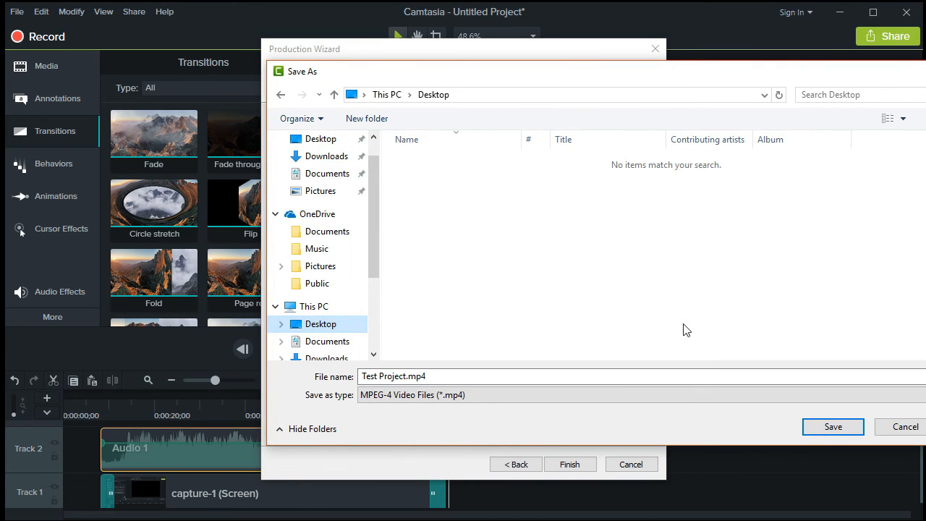
click(819, 430)
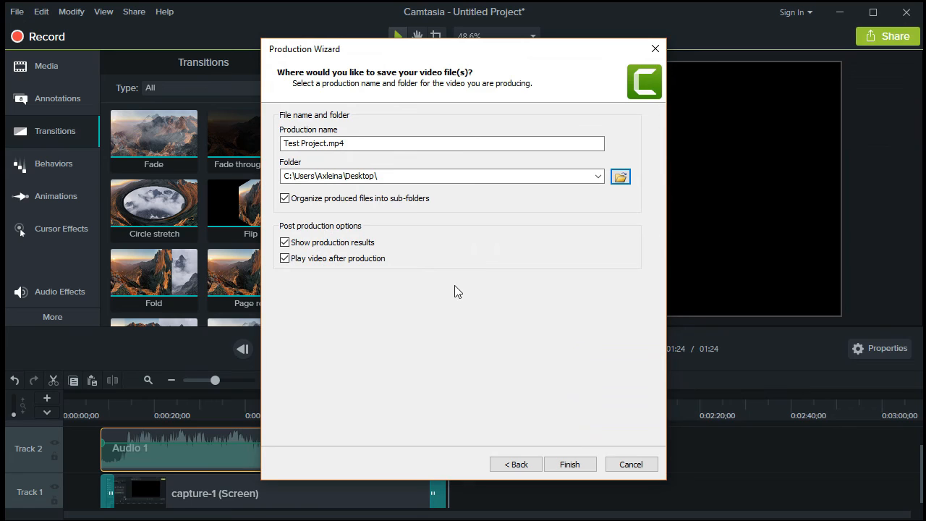
Produce the video and open the folder containing the finished file.
click(586, 464)
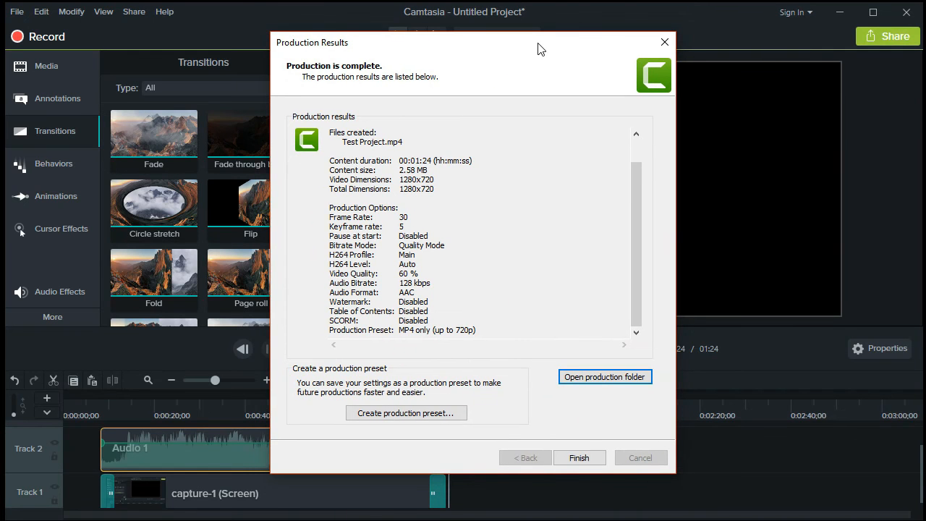
click(615, 379)
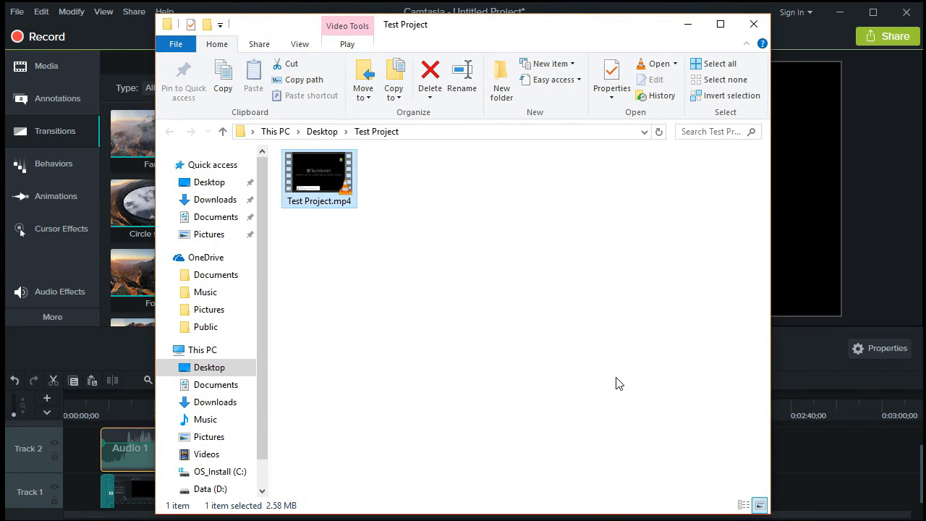